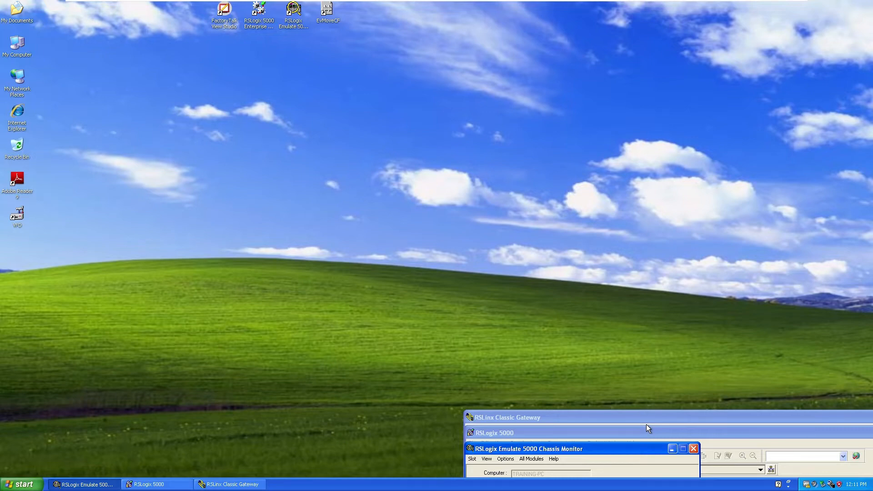
- In the RSLogix Emulate 5000 Chassis Monitor, add an Emulator RSLogix Emulate 5000 Controller, version 19, in slot 2 with the default settings
{"action": "left_click", "coordinate": [831, 58]}
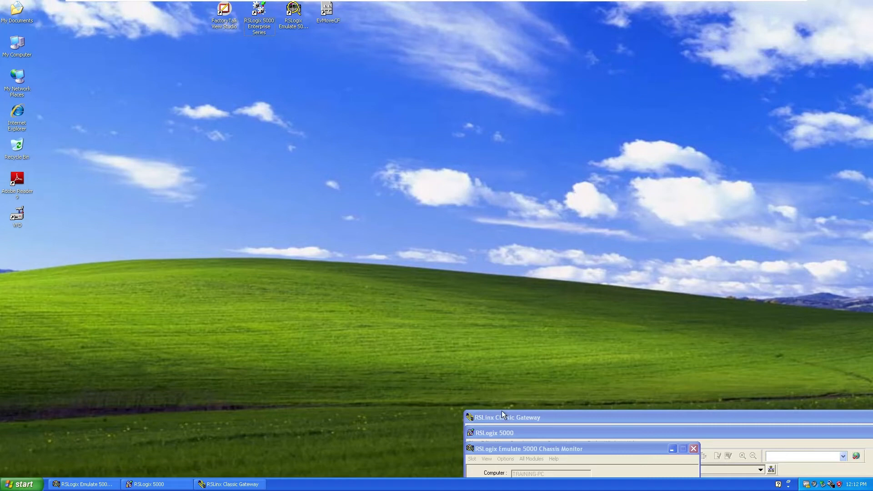
{"action": "left_click", "coordinate": [568, 456]}
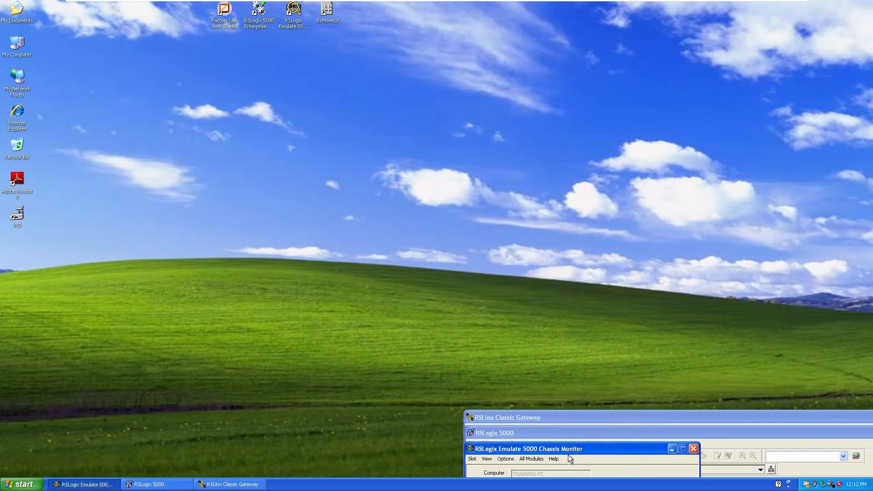
{"action": "left_click_drag", "start_coordinate": [568, 455], "coordinate": [285, 119]}
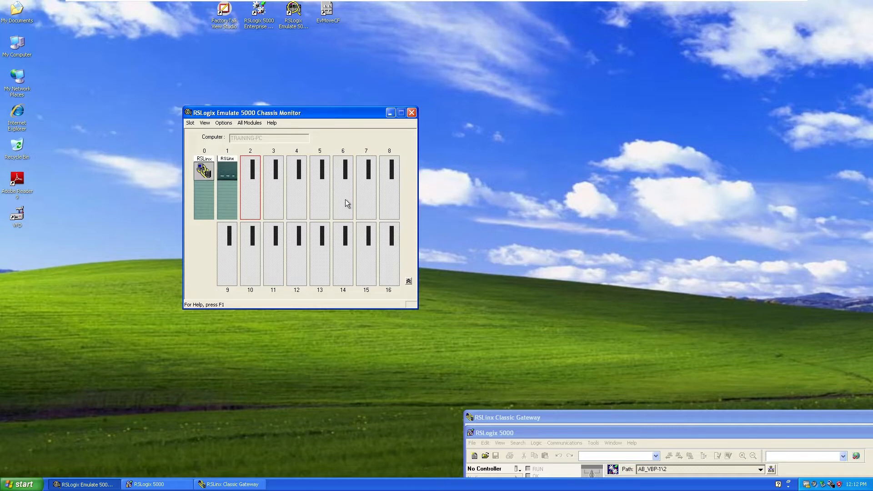
{"action": "right_click", "coordinate": [256, 189]}
{"action": "left_click", "coordinate": [270, 186]}
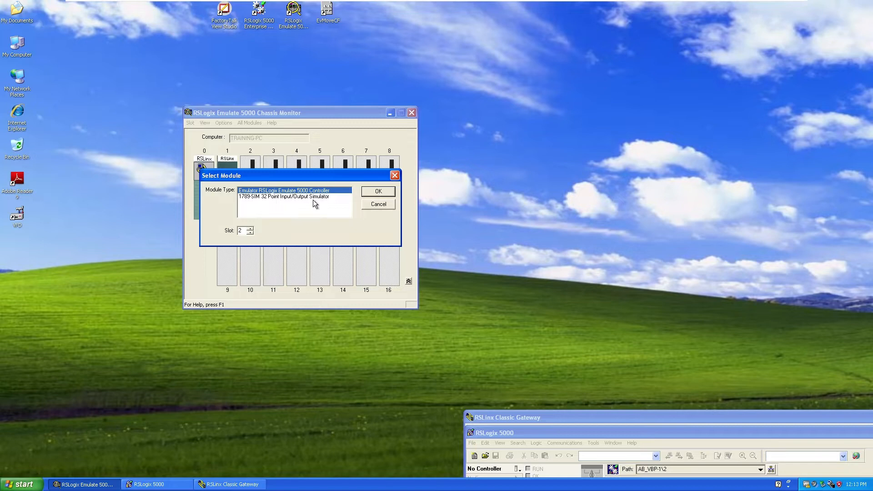
{"action": "left_click", "coordinate": [378, 193]}
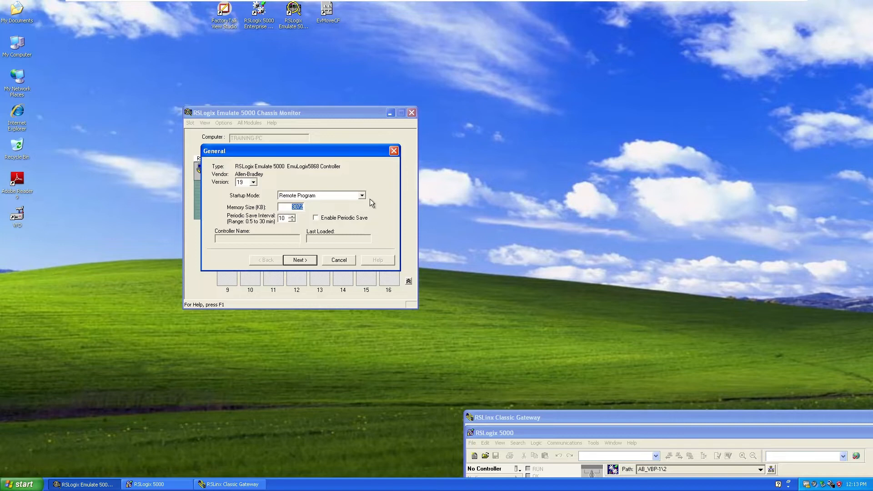
{"action": "left_click", "coordinate": [314, 263]}
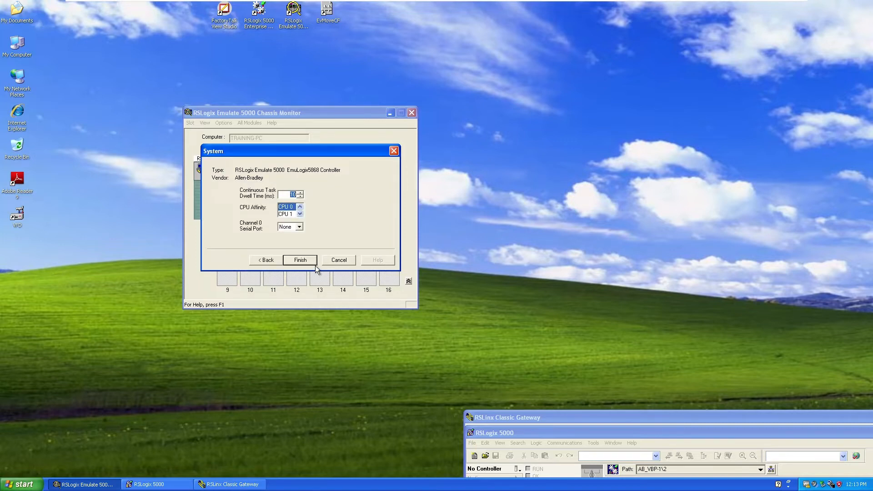
{"action": "left_click", "coordinate": [314, 263]}
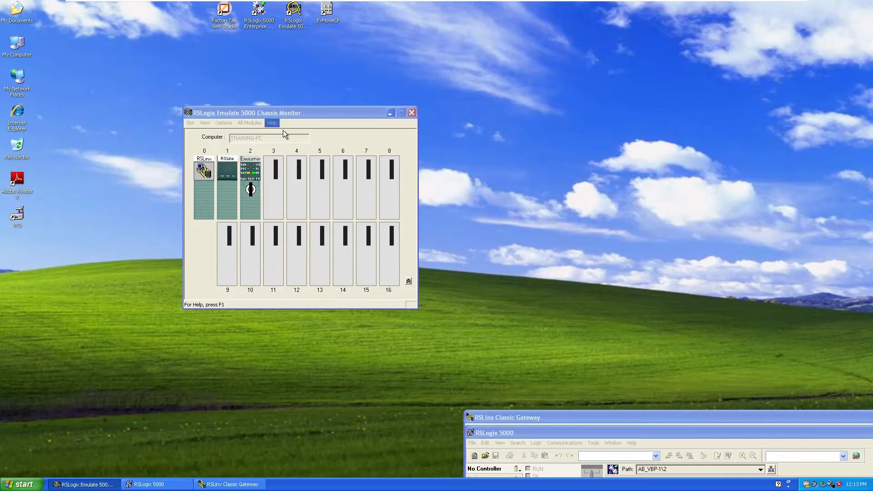
{"action": "left_click_drag", "start_coordinate": [283, 117], "coordinate": [749, 174]}
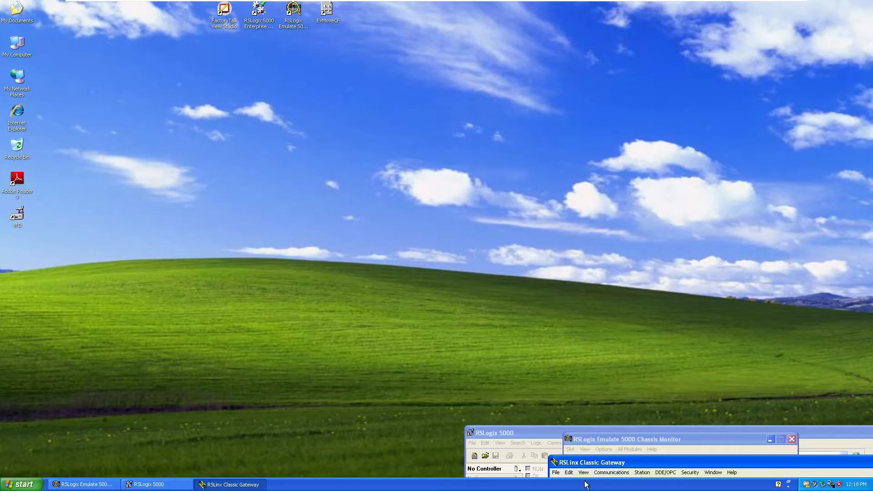
- In RSLinx Classic Gateway, add a Virtual Backplane (SoftLogix58xx, USB) driver named AB_VBP-1 with slot number 0
{"action": "left_click_drag", "start_coordinate": [597, 473], "coordinate": [167, 108]}
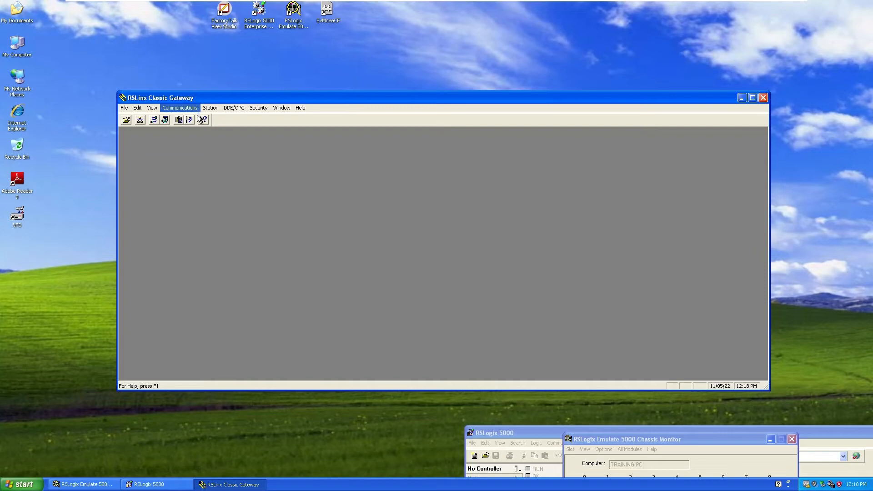
{"action": "left_click", "coordinate": [199, 109]}
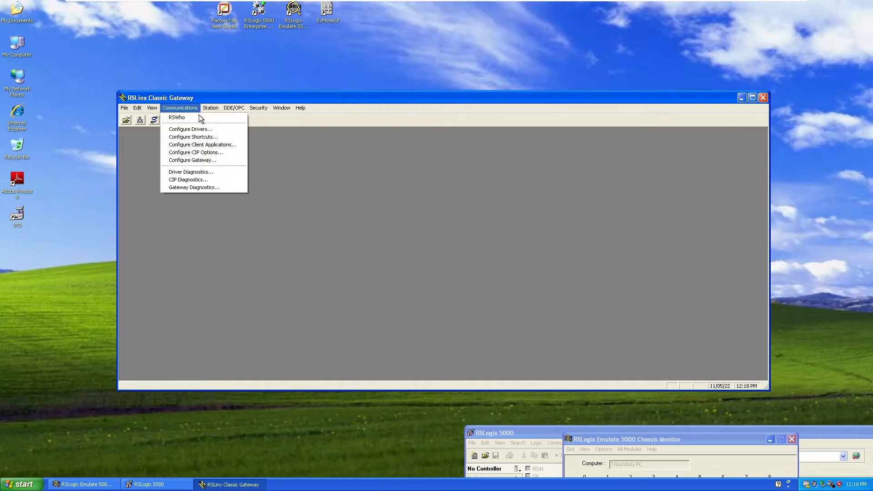
{"action": "left_click", "coordinate": [211, 132]}
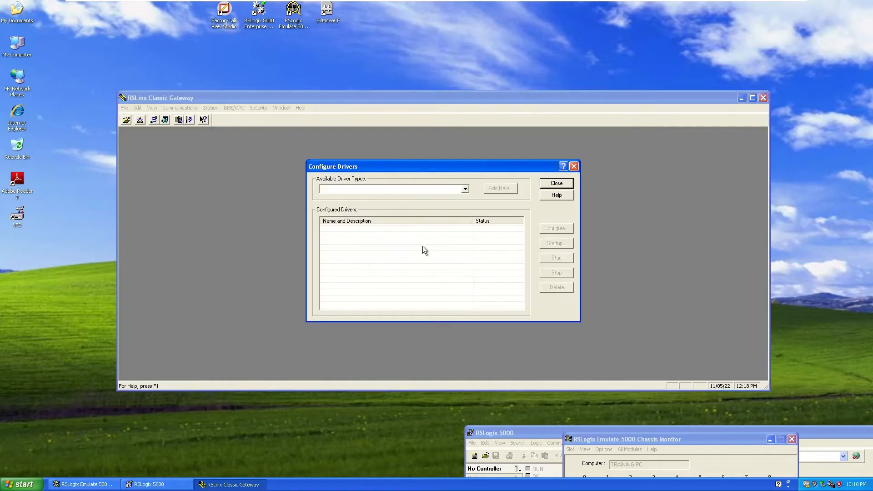
{"action": "left_click", "coordinate": [470, 193]}
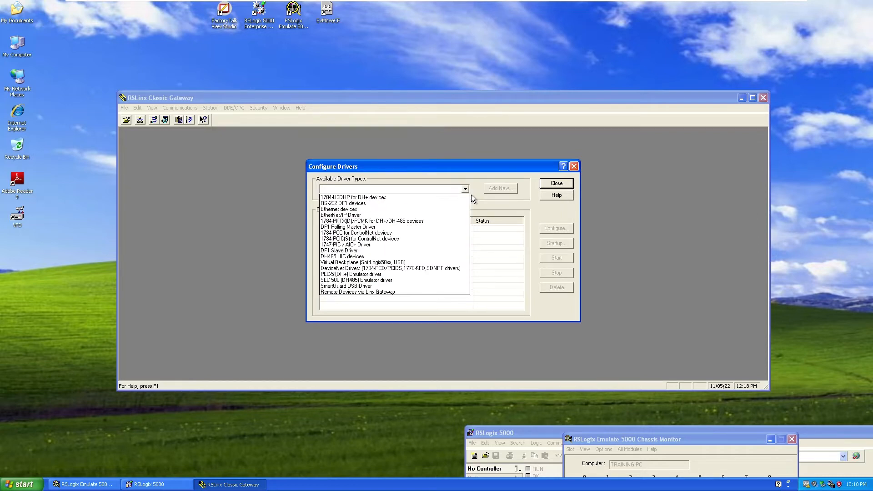
{"action": "left_click", "coordinate": [428, 265]}
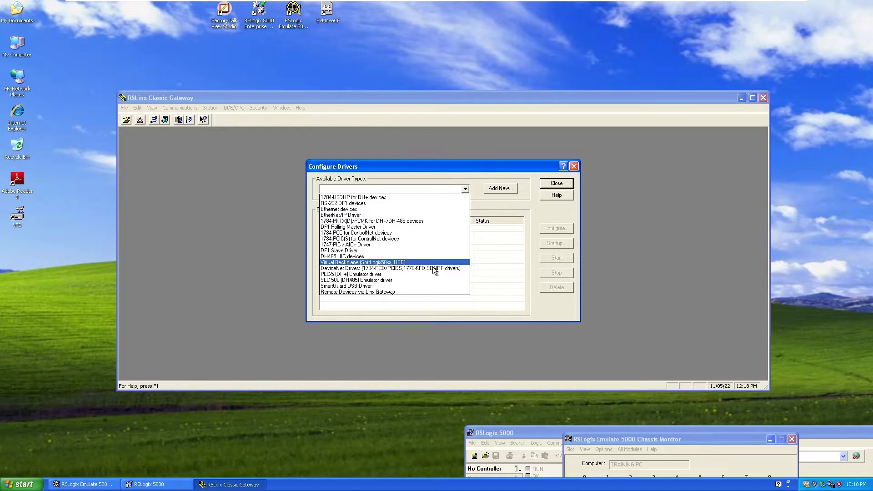
{"action": "left_click", "coordinate": [509, 195]}
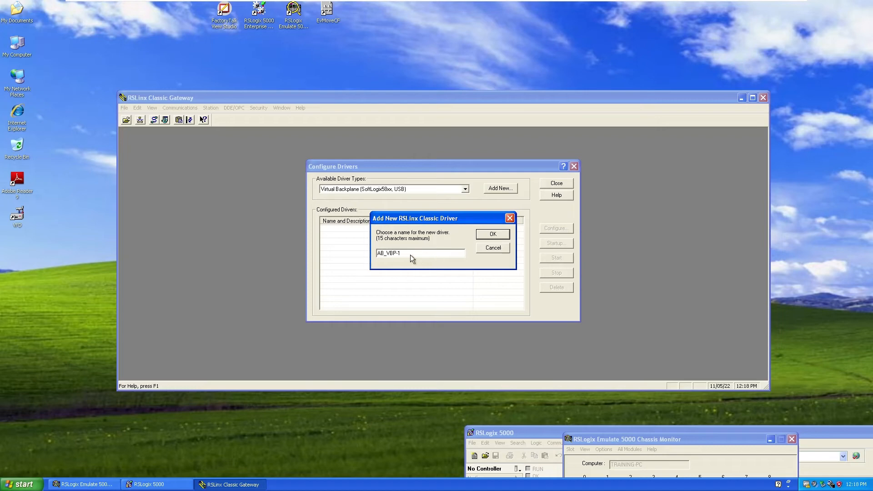
{"action": "left_click", "coordinate": [502, 238]}
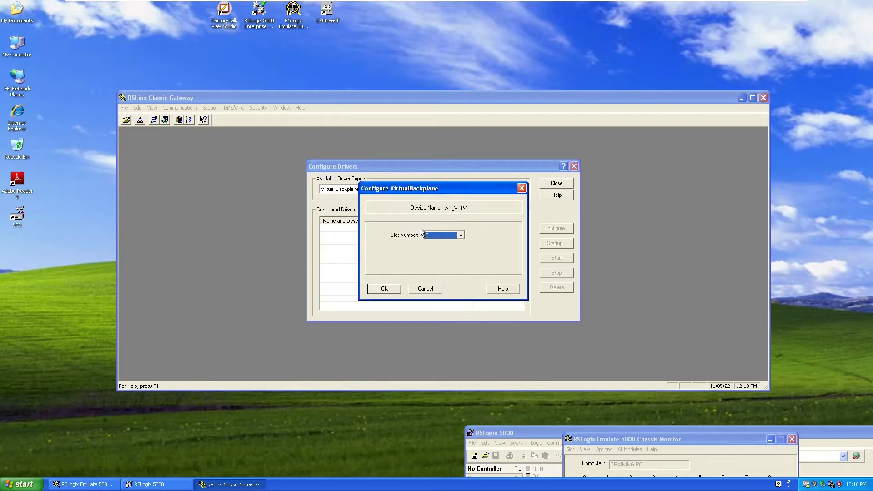
{"action": "left_click", "coordinate": [395, 293]}
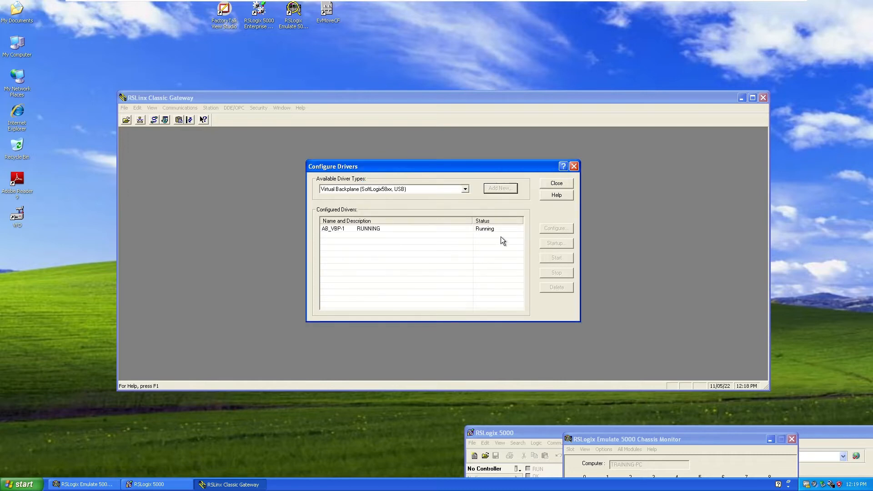
{"action": "left_click", "coordinate": [568, 188]}
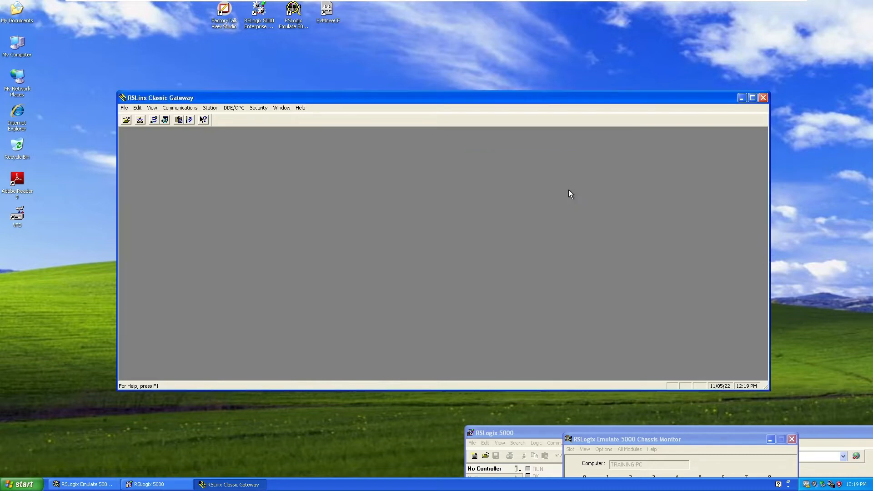
{"action": "left_click_drag", "start_coordinate": [200, 102], "coordinate": [665, 444]}
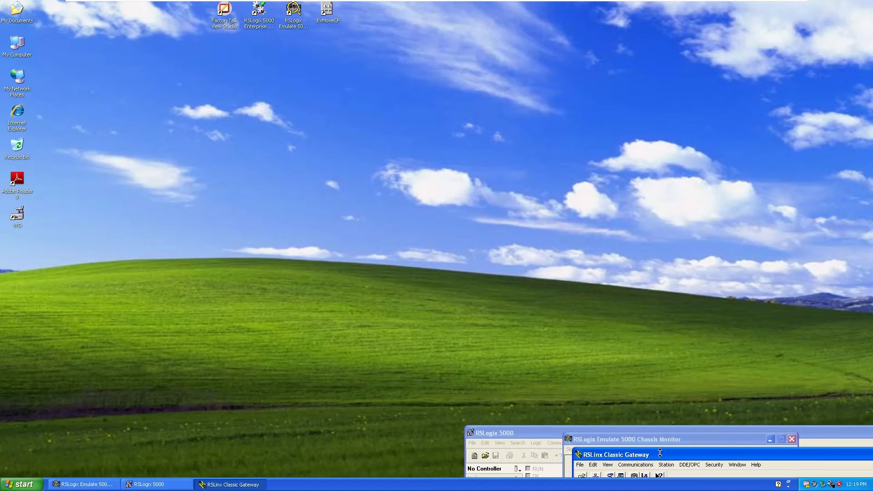
- In RSLogix 5000, start a new controller project with the RSLogix Emulate 5000 Controller type and revision 19
{"action": "left_click", "coordinate": [822, 59]}
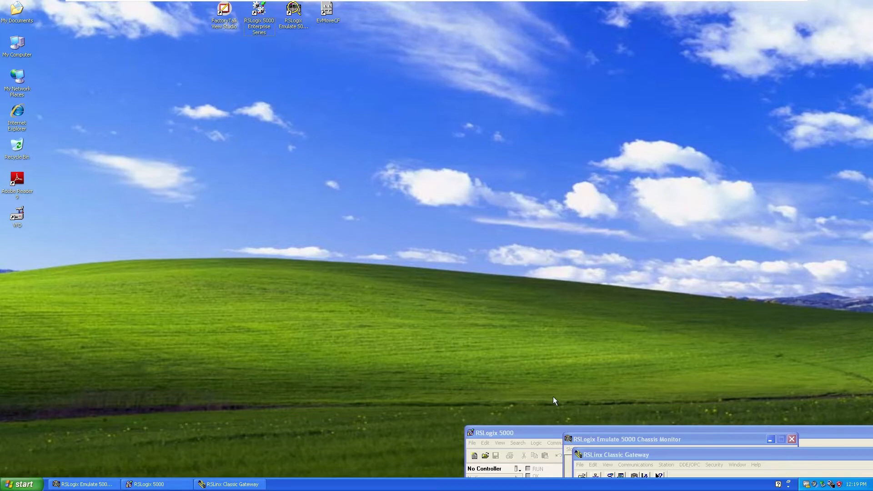
{"action": "left_click_drag", "start_coordinate": [552, 435], "coordinate": [181, 84]}
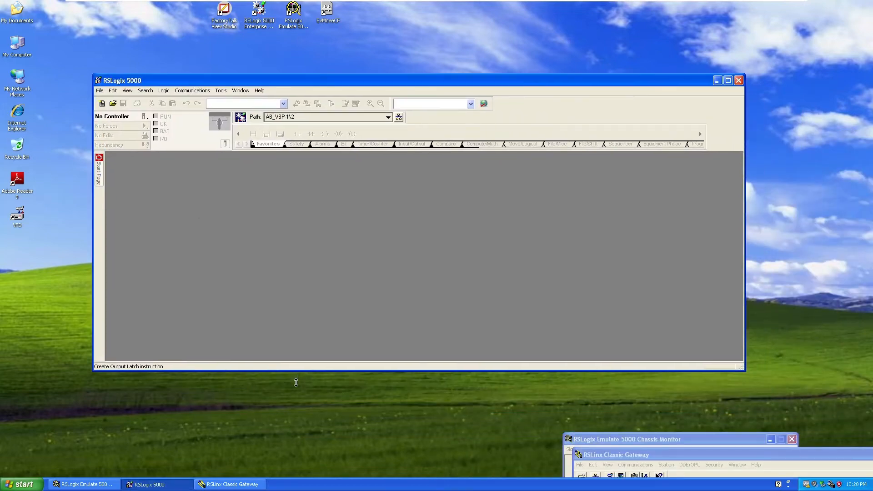
{"action": "left_click_drag", "start_coordinate": [297, 371], "coordinate": [296, 419]}
{"action": "left_click", "coordinate": [99, 91]}
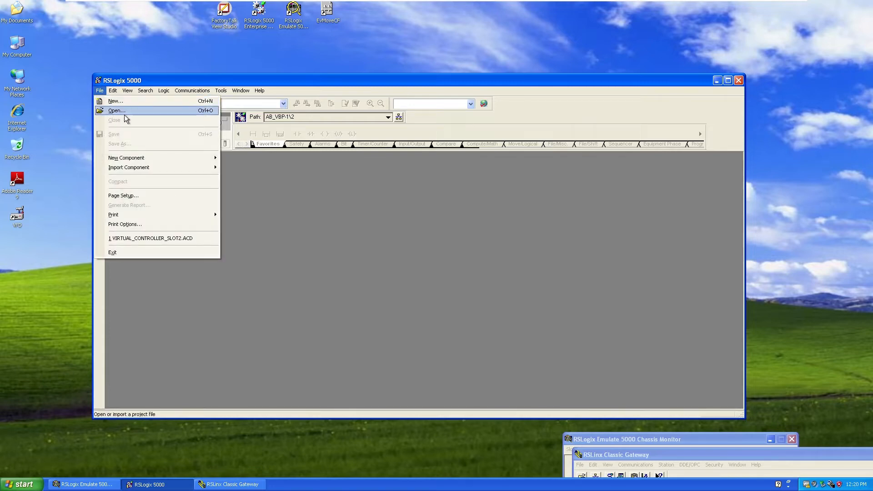
{"action": "left_click", "coordinate": [119, 102]}
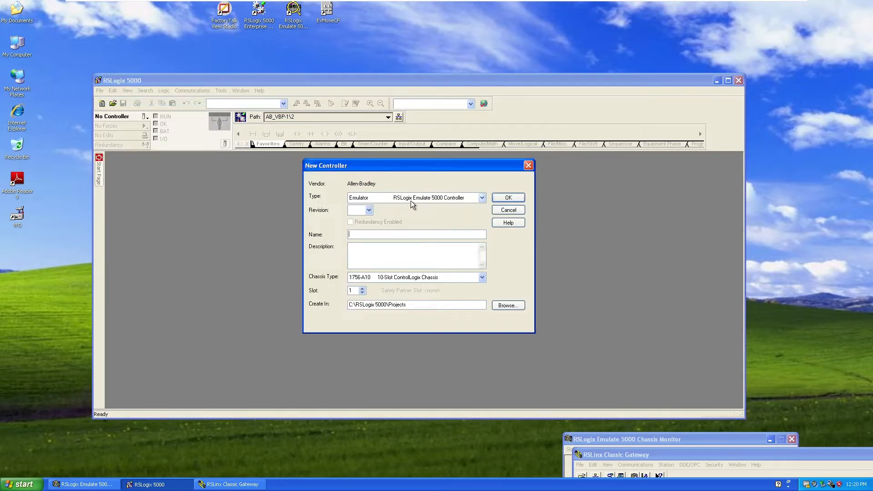
{"action": "left_click", "coordinate": [482, 197]}
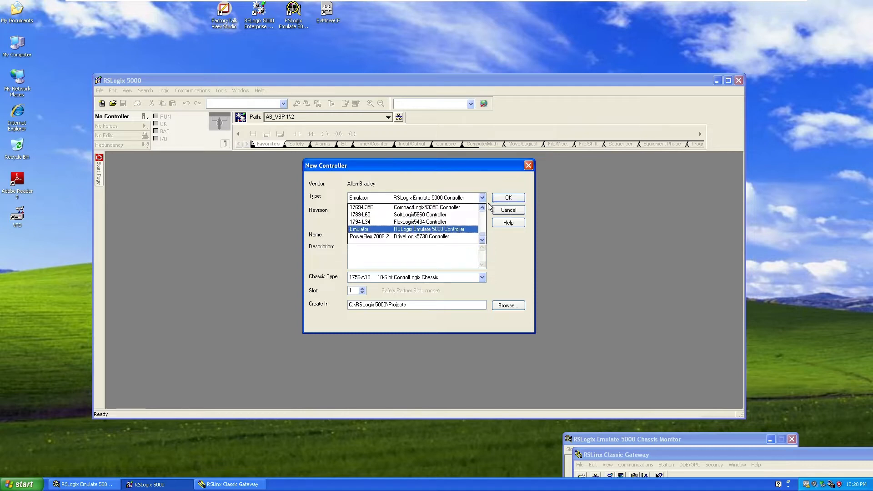
{"action": "left_click", "coordinate": [489, 206]}
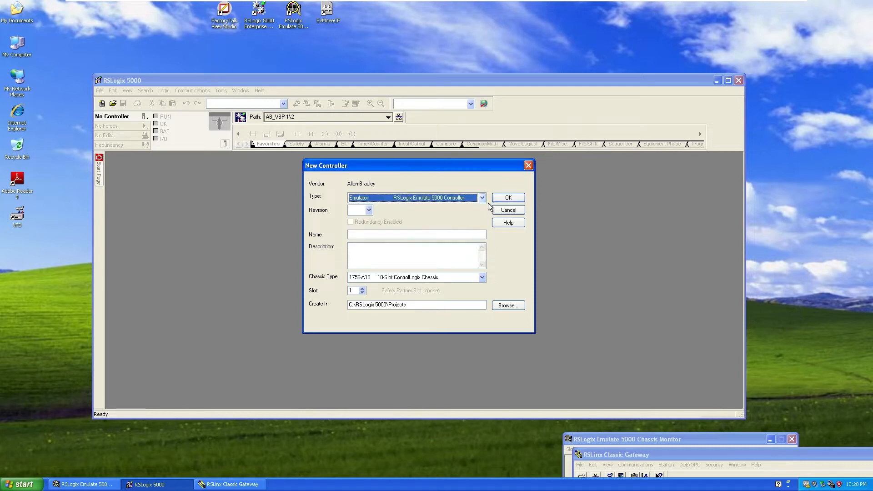
{"action": "left_click", "coordinate": [368, 211]}
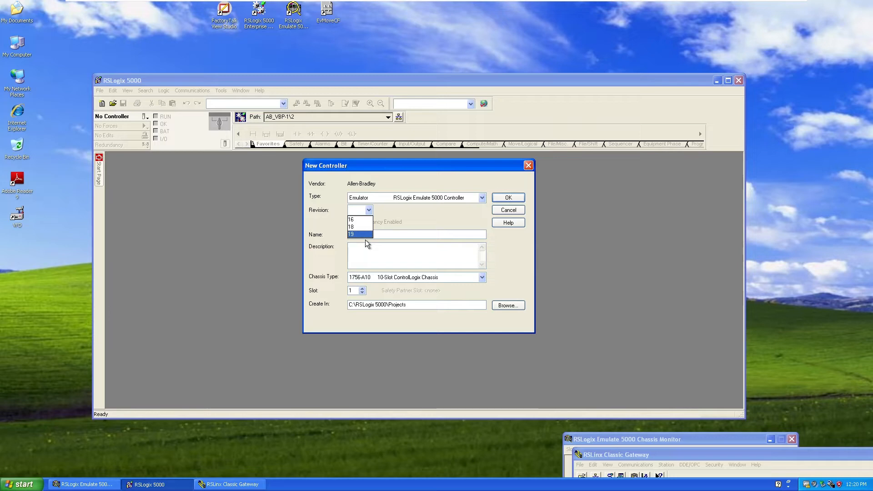
{"action": "left_click", "coordinate": [365, 234]}
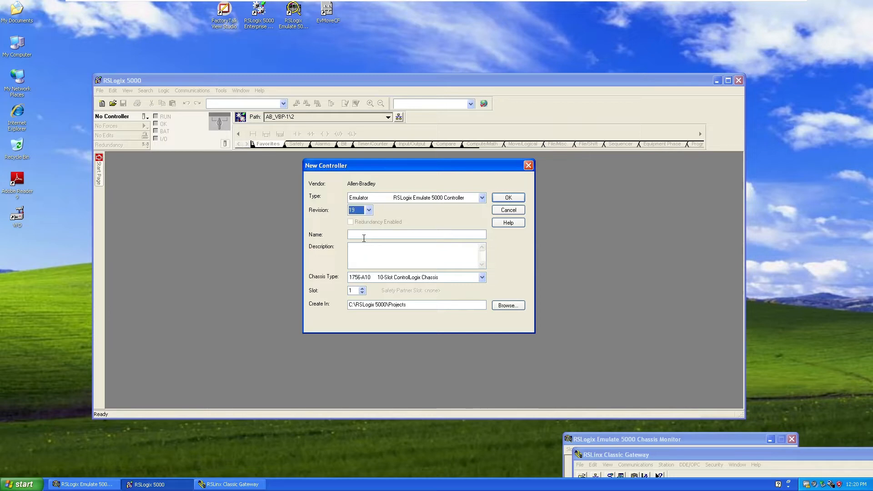
- Name the controller VIRTUAL_CONTROLLER, assign it to slot 2 and create the project
{"action": "left_click", "coordinate": [364, 237]}
{"action": "type", "text": "VIRTUAL_CONTROLLER"}
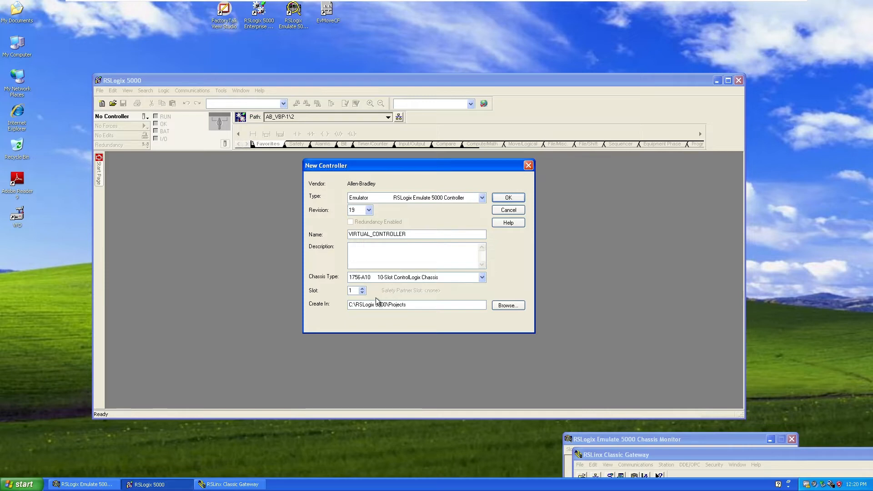
{"action": "left_click", "coordinate": [362, 289]}
{"action": "left_click", "coordinate": [517, 200]}
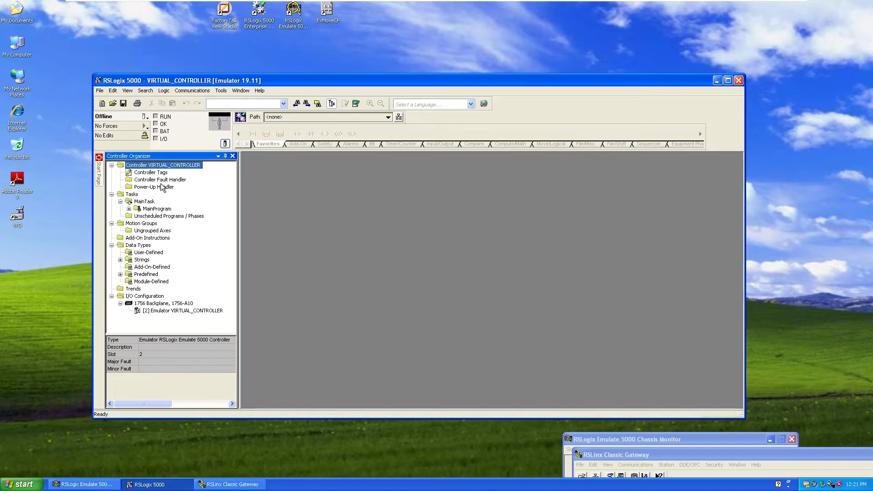
{"action": "left_click", "coordinate": [129, 210]}
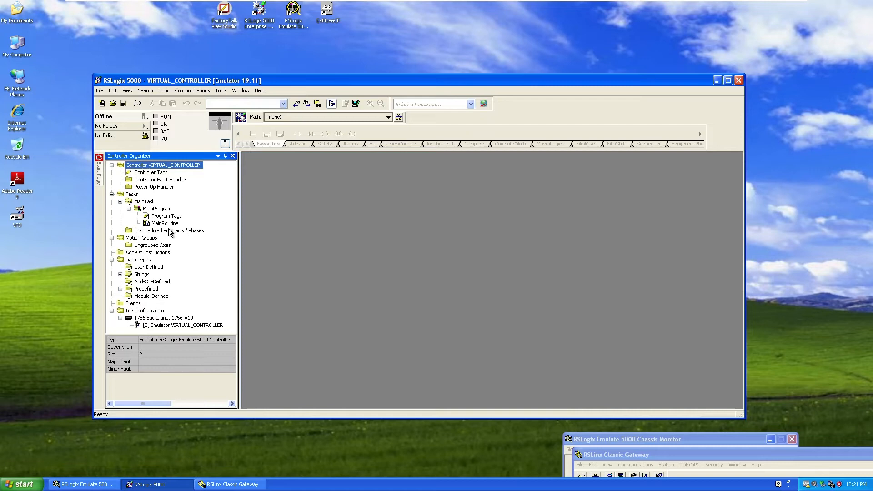
{"action": "left_click", "coordinate": [163, 209]}
{"action": "right_click", "coordinate": [163, 209]}
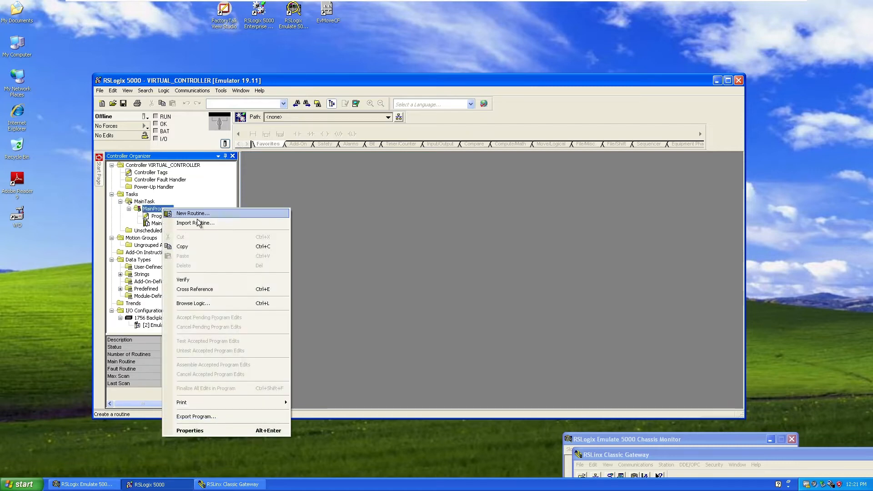
{"action": "left_click", "coordinate": [168, 181]}
- Create a new controller-scoped base tag with data type DINT, Read/Write access and decimal style
{"action": "right_click", "coordinate": [168, 175]}
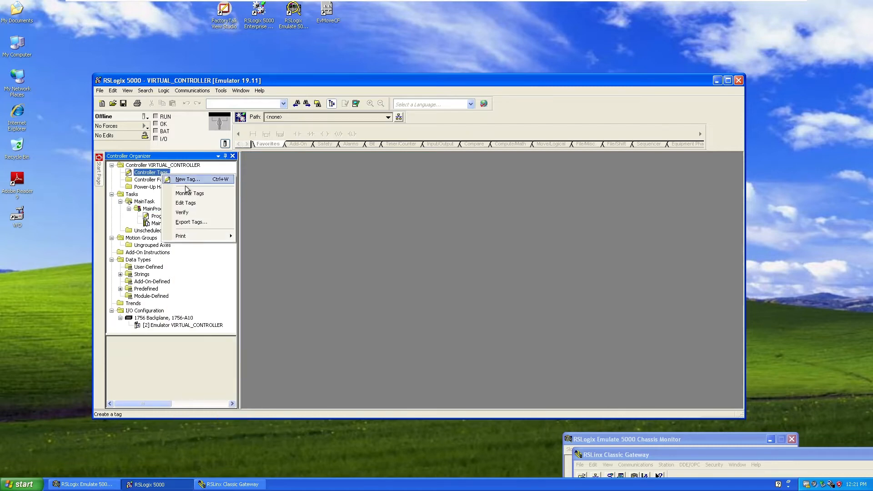
{"action": "left_click", "coordinate": [185, 180]}
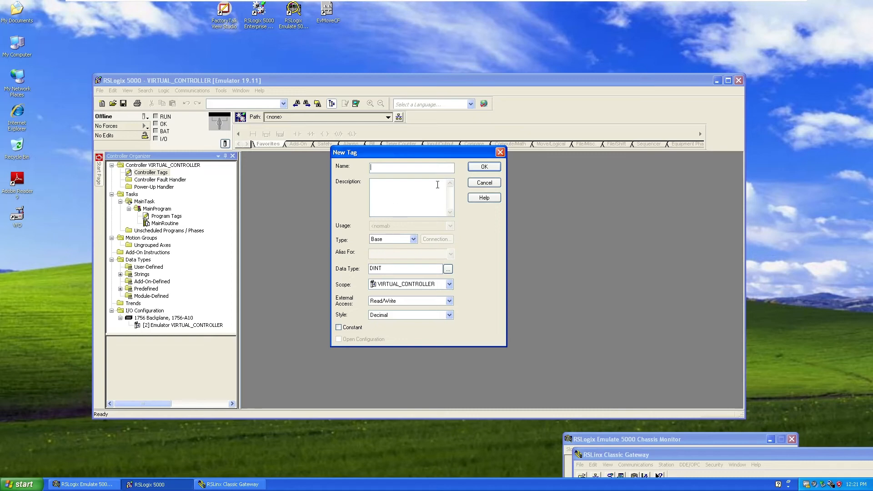
{"action": "type", "text": "Y"}
{"action": "key", "text": "BackSpace"}
{"action": "key", "text": "BackSpace"}
{"action": "key", "text": "BackSpace"}
{"action": "key", "text": "BackSpace"}
{"action": "left_click", "coordinate": [485, 167]}
- Create another controller-scoped base tag named OUTPUT with data type DINT
{"action": "right_click", "coordinate": [167, 173]}
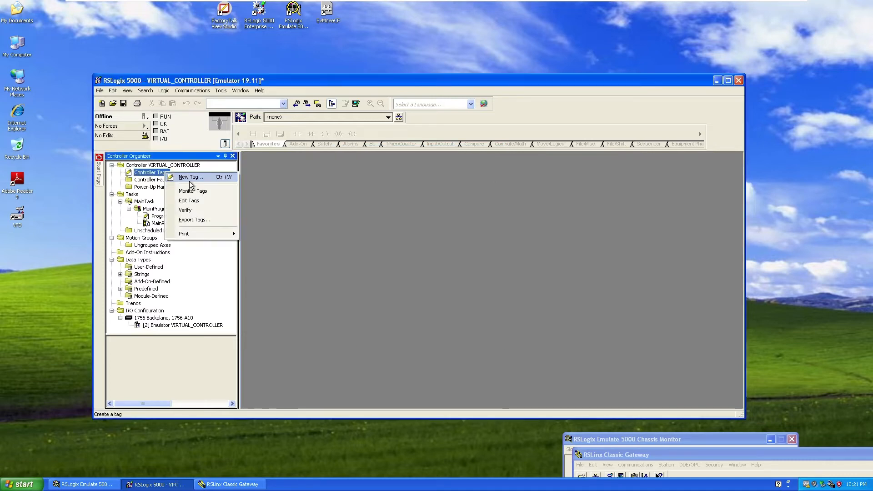
{"action": "left_click", "coordinate": [191, 178]}
{"action": "type", "text": "OUTPUT"}
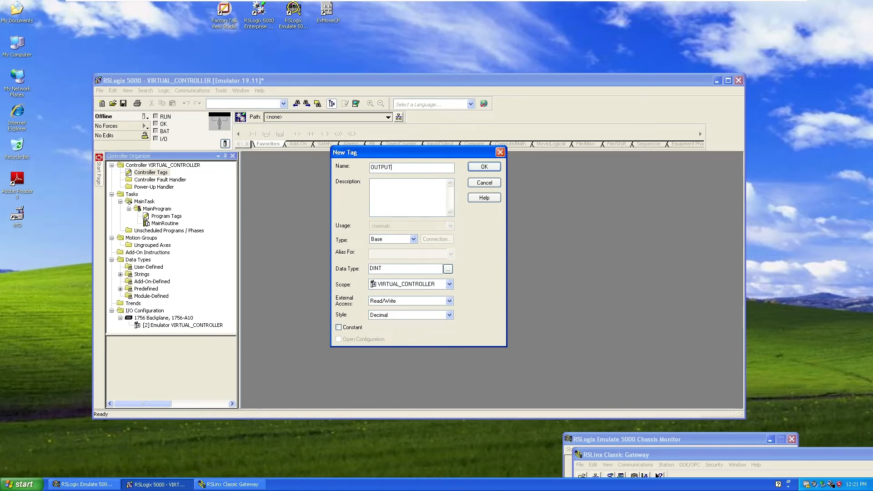
{"action": "left_click", "coordinate": [483, 168]}
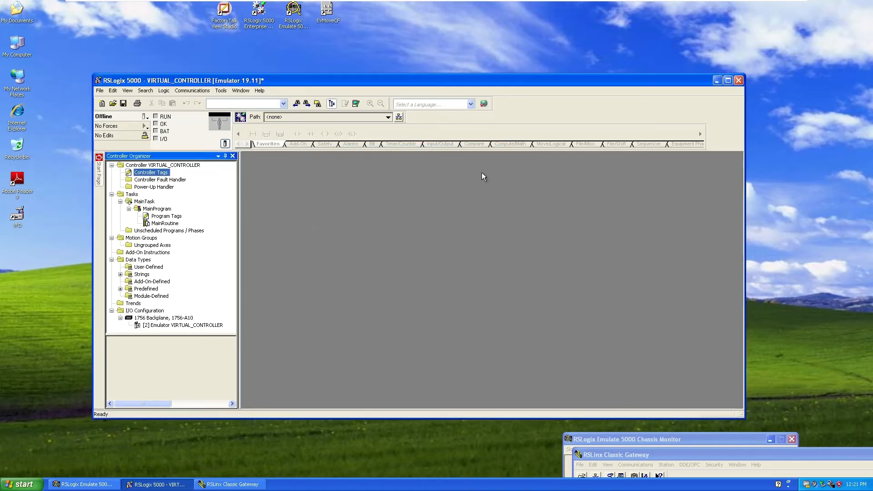
- Create a new Ladder Diagram routine named _01_DEMO in MainProgram
{"action": "left_click", "coordinate": [157, 209]}
{"action": "right_click", "coordinate": [161, 209]}
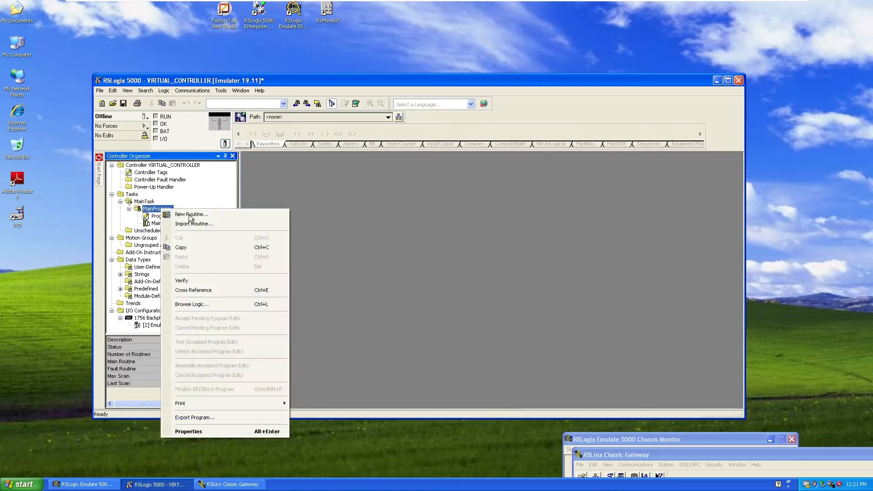
{"action": "left_click", "coordinate": [191, 215]}
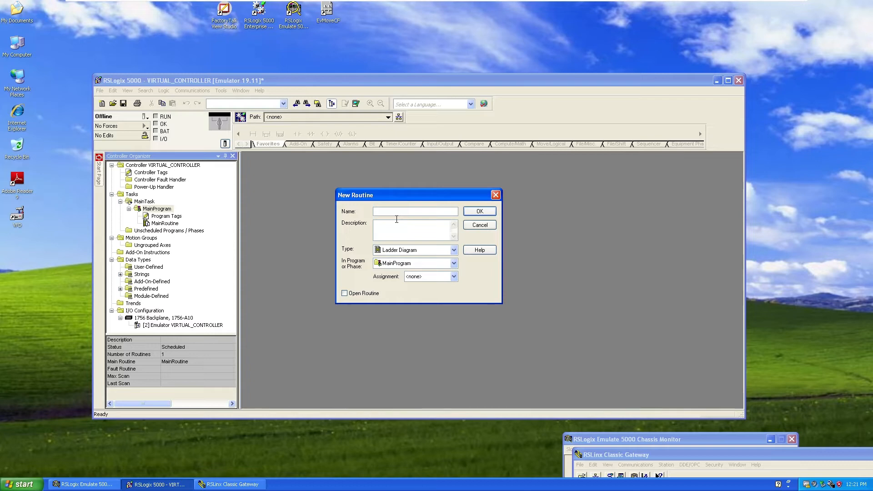
{"action": "type", "text": "_01_DEMO"}
{"action": "left_click", "coordinate": [478, 213]}
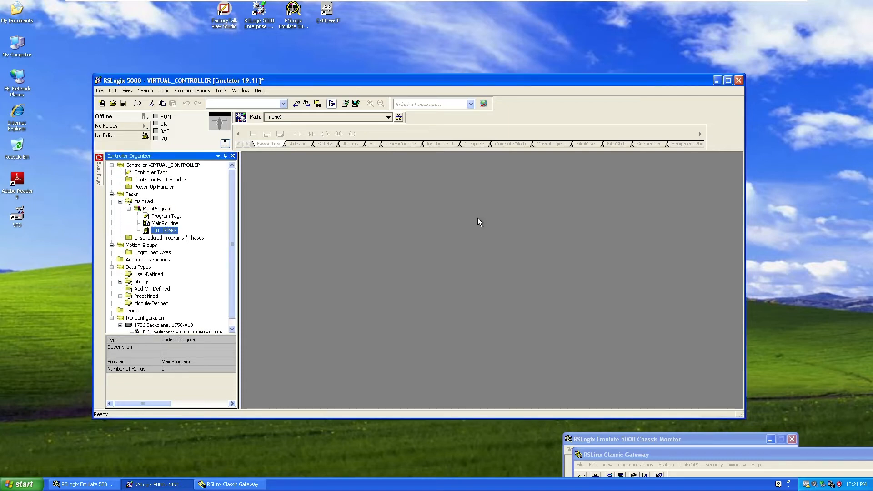
- Open the _01_DEMO routine and add a normally open contact on rung 0 assigned to INPUT.0
{"action": "double_click", "coordinate": [175, 232]}
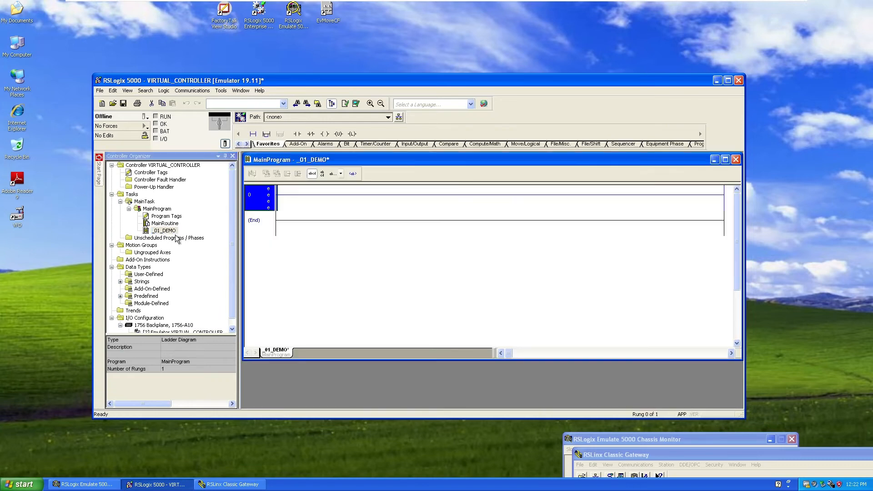
{"action": "left_click", "coordinate": [298, 134]}
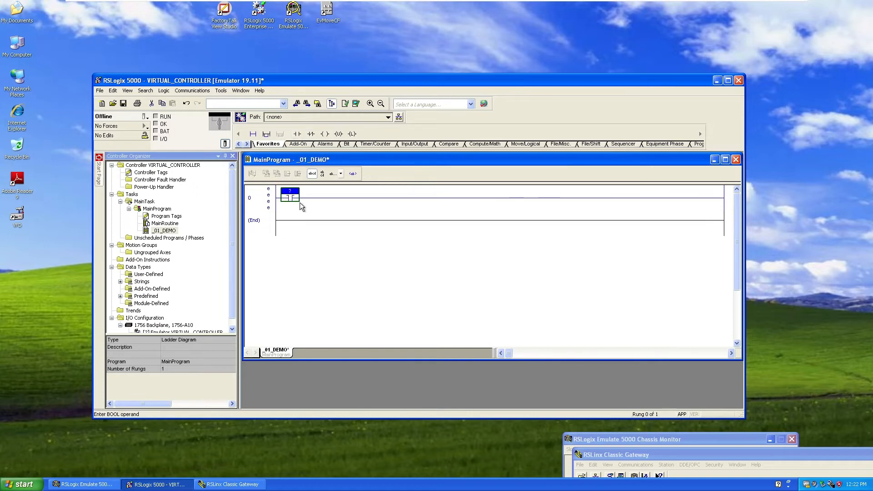
{"action": "left_click", "coordinate": [307, 192]}
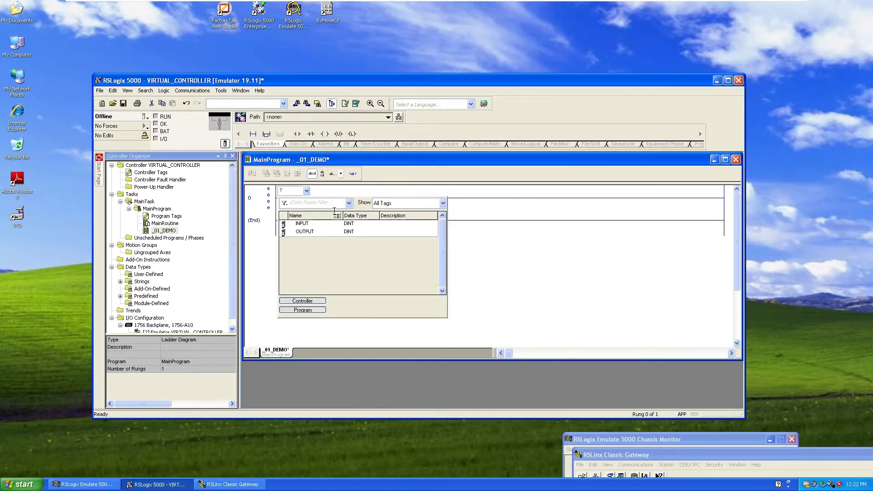
{"action": "left_click", "coordinate": [301, 224]}
{"action": "left_click", "coordinate": [339, 223]}
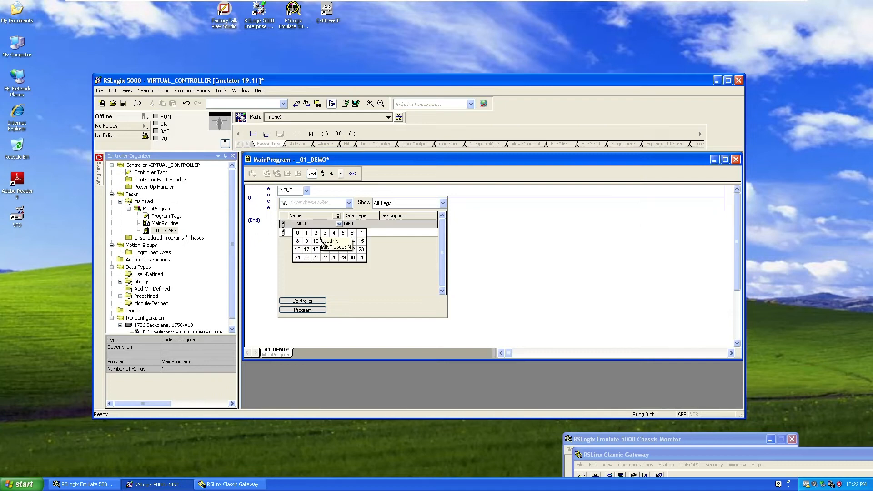
{"action": "left_click", "coordinate": [304, 239]}
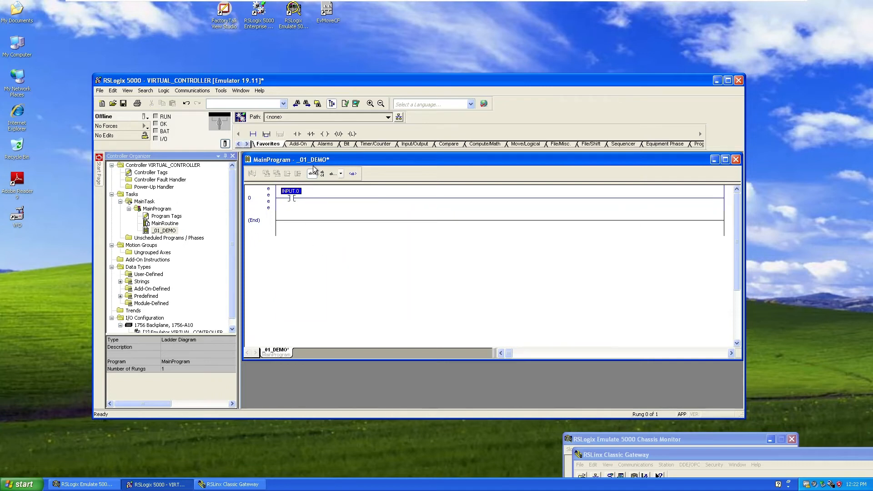
- Add an Output Energize instruction after the INPUT.0 contact on rung 0 and assign it to OUTPUT.0
{"action": "left_click", "coordinate": [301, 195]}
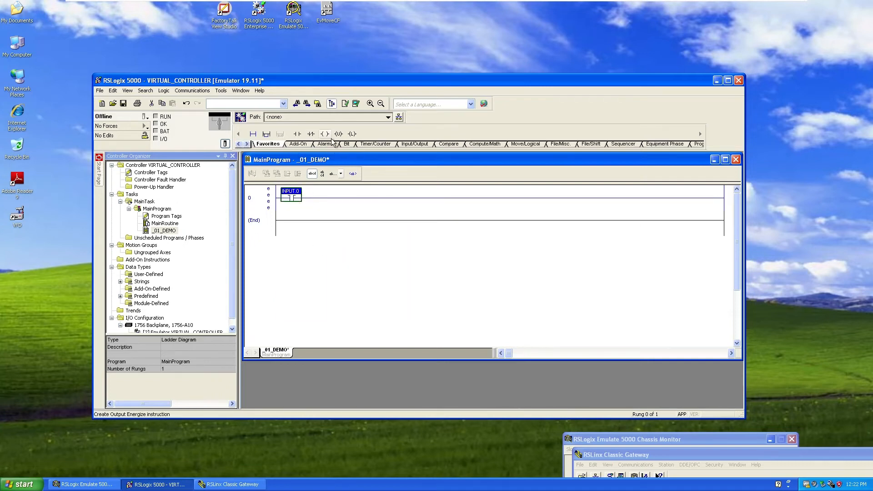
{"action": "left_click", "coordinate": [325, 133]}
{"action": "double_click", "coordinate": [714, 200]}
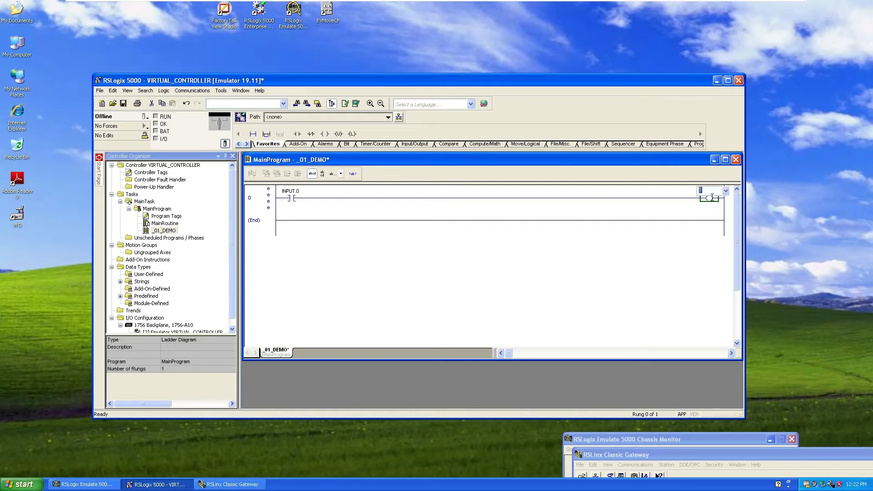
{"action": "left_click", "coordinate": [726, 191]}
{"action": "left_click", "coordinate": [721, 234]}
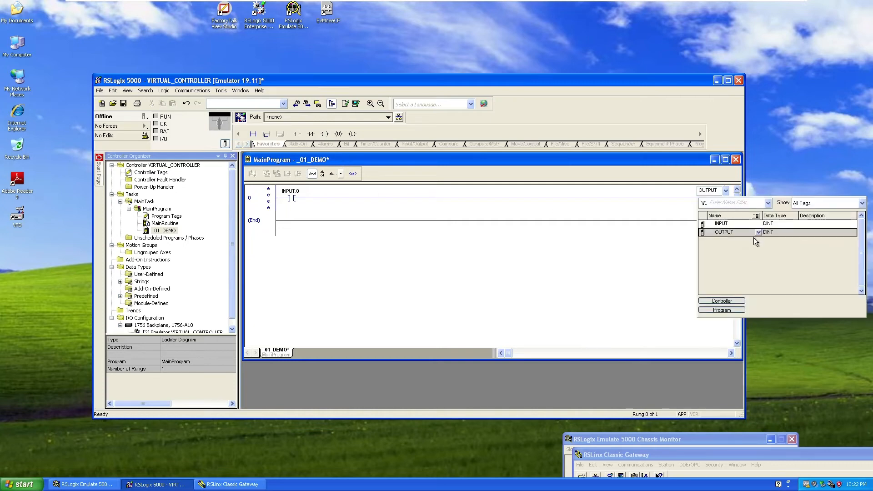
{"action": "left_click", "coordinate": [760, 233]}
{"action": "left_click", "coordinate": [719, 243]}
{"action": "key", "text": "Return"}
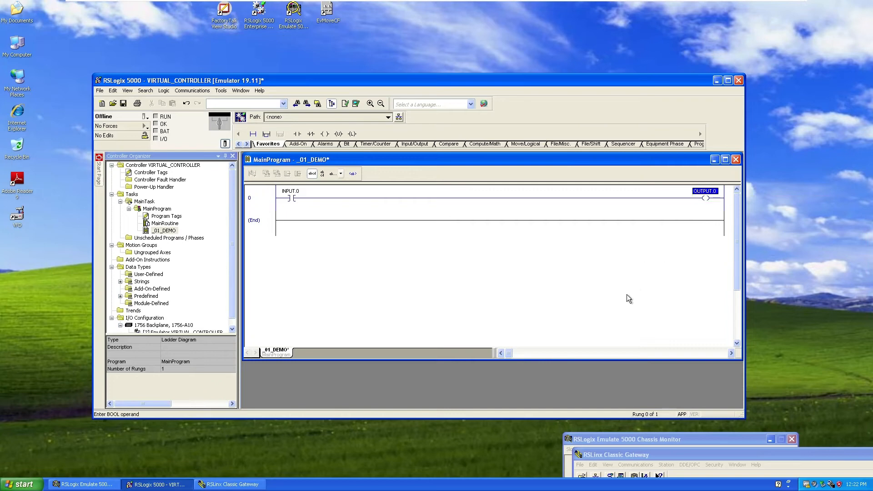
- Open MainRoutine and add a JSR instruction on rung 0 that calls the _01_DEMO routine
{"action": "left_click", "coordinate": [179, 233]}
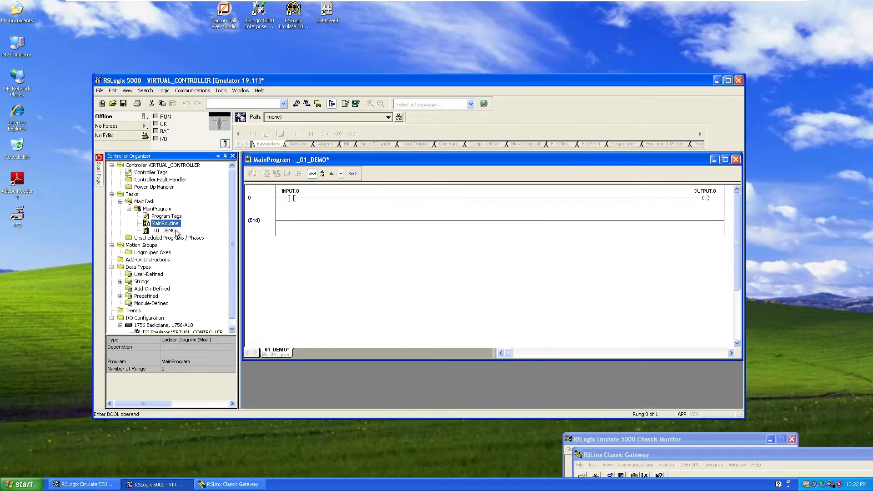
{"action": "double_click", "coordinate": [165, 224]}
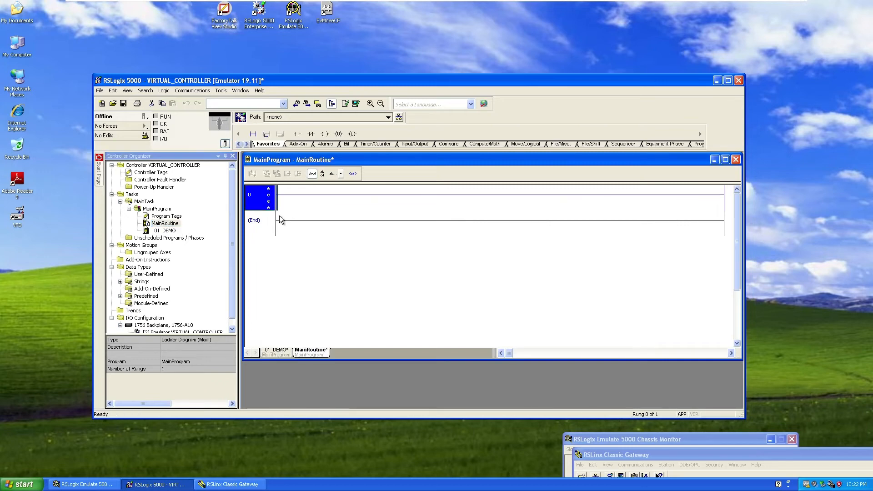
{"action": "type", "text": "JSR"}
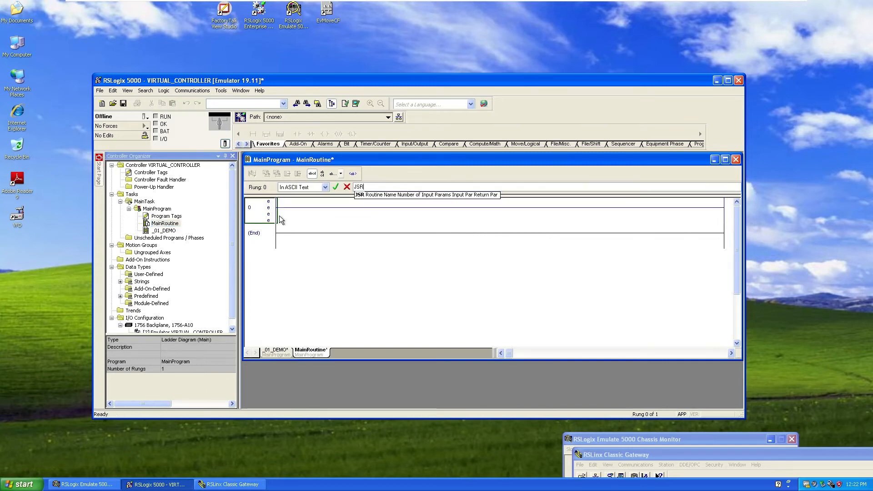
{"action": "key", "text": "Return"}
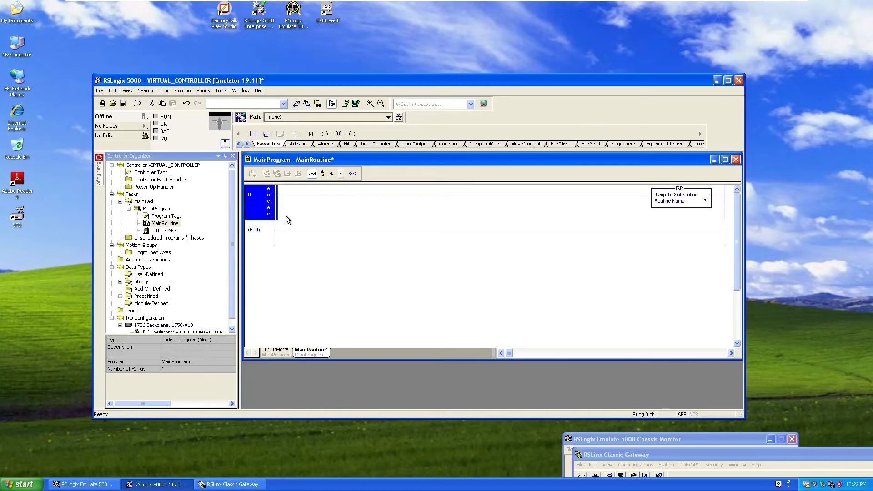
{"action": "double_click", "coordinate": [705, 202]}
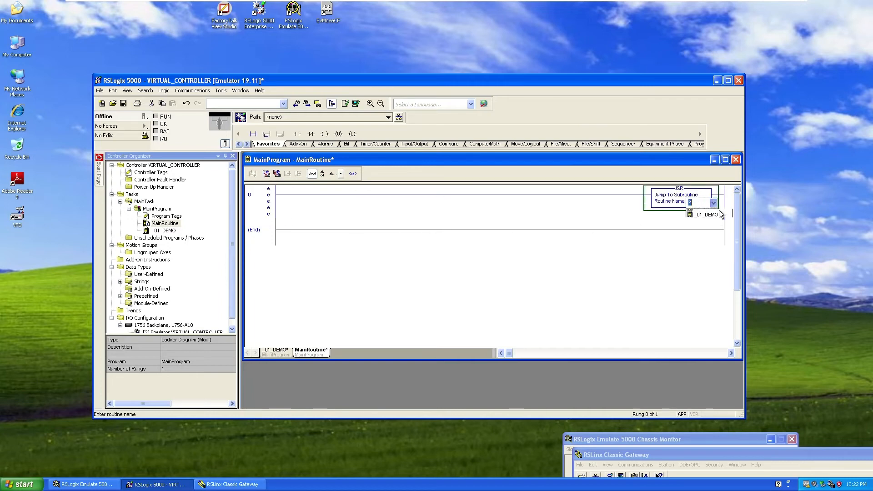
{"action": "left_click", "coordinate": [558, 225]}
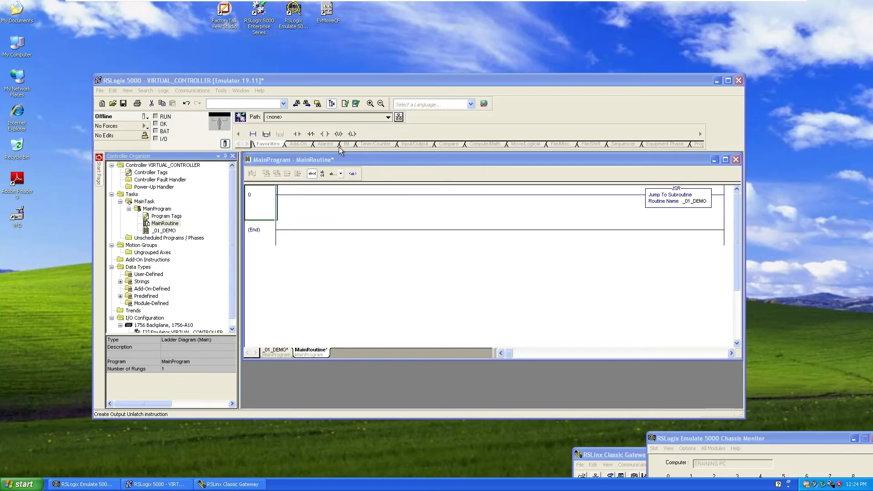
- Browse the AB_VBP-1 virtual chassis and set the project path to the Emulator module in slot 2
{"action": "left_click", "coordinate": [406, 122]}
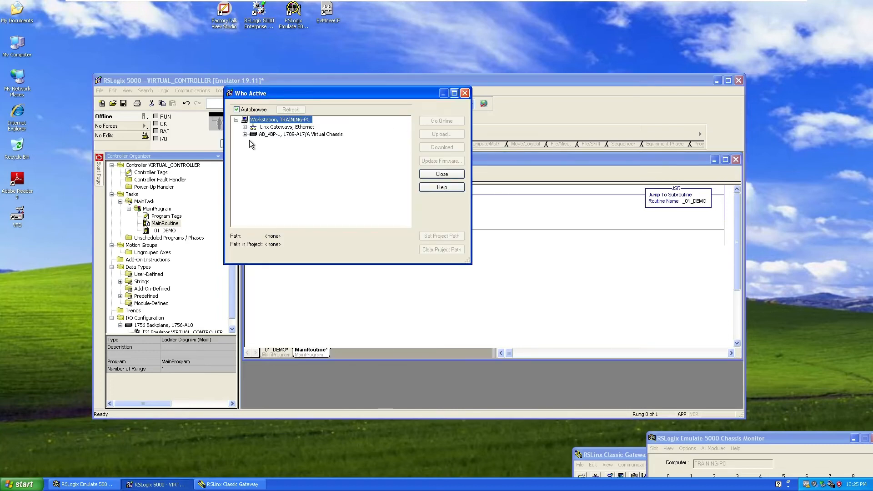
{"action": "double_click", "coordinate": [278, 134]}
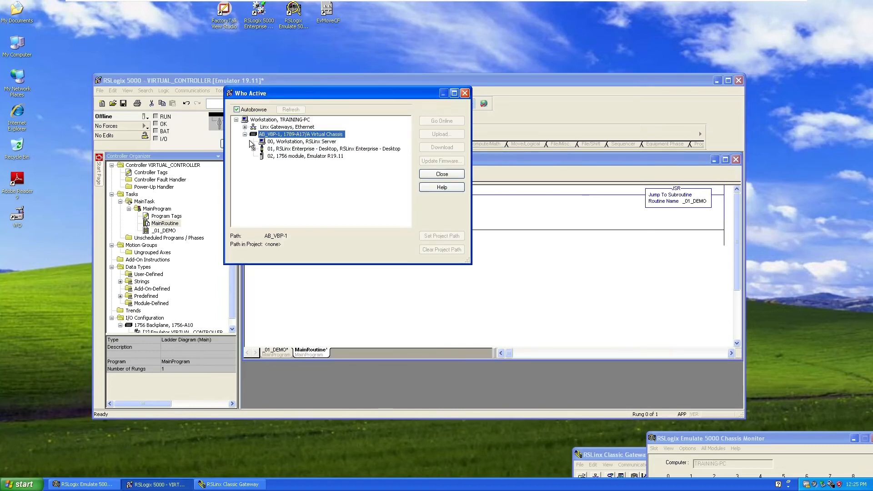
{"action": "left_click", "coordinate": [310, 156]}
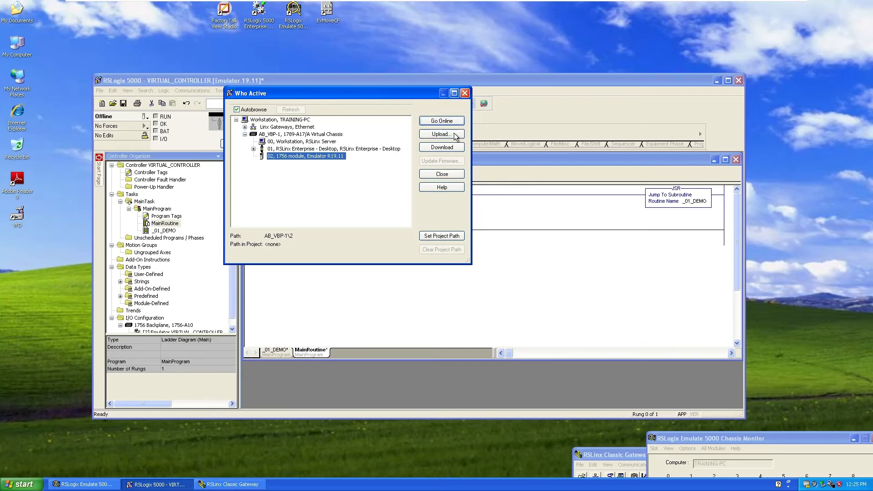
{"action": "left_click", "coordinate": [441, 236]}
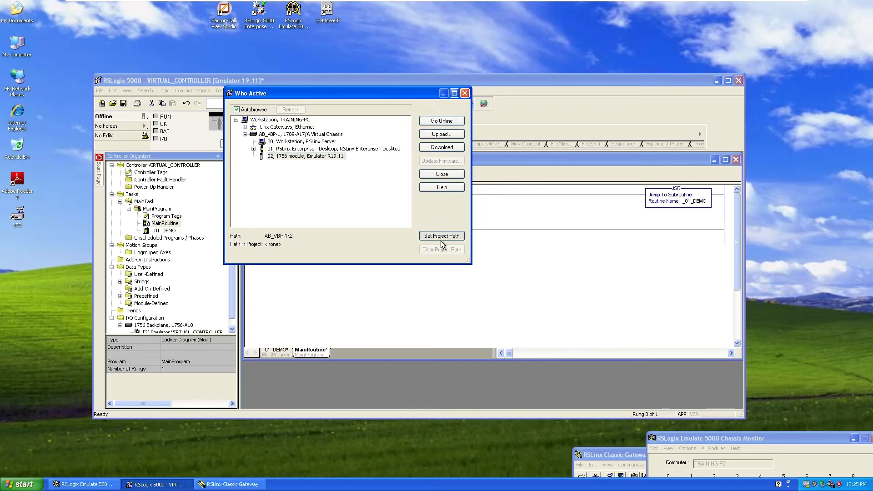
{"action": "left_click", "coordinate": [441, 241]}
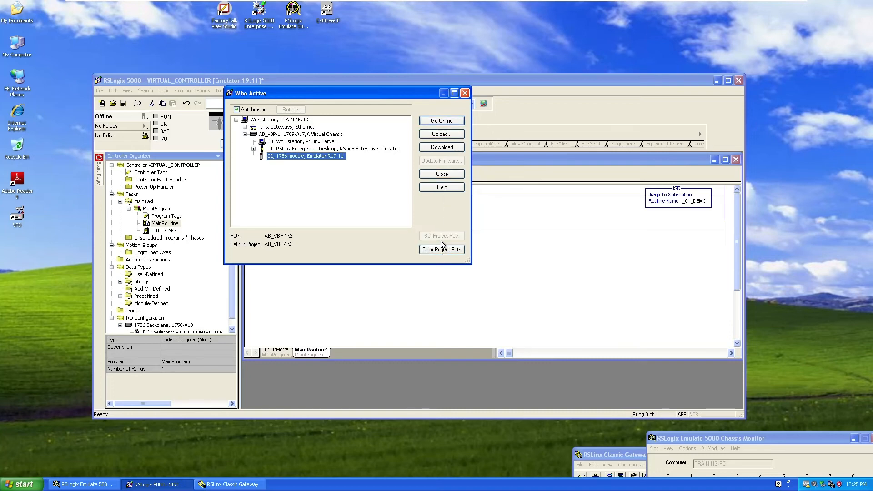
- Download the VIRTUAL_CONTROLLER project to the emulated controller at AB_VBP-1\2
{"action": "left_click", "coordinate": [443, 126]}
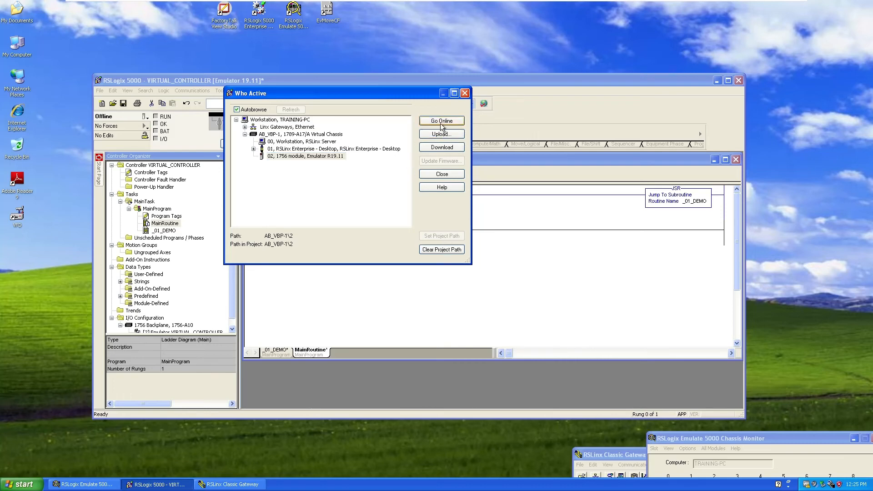
{"action": "left_click", "coordinate": [445, 150]}
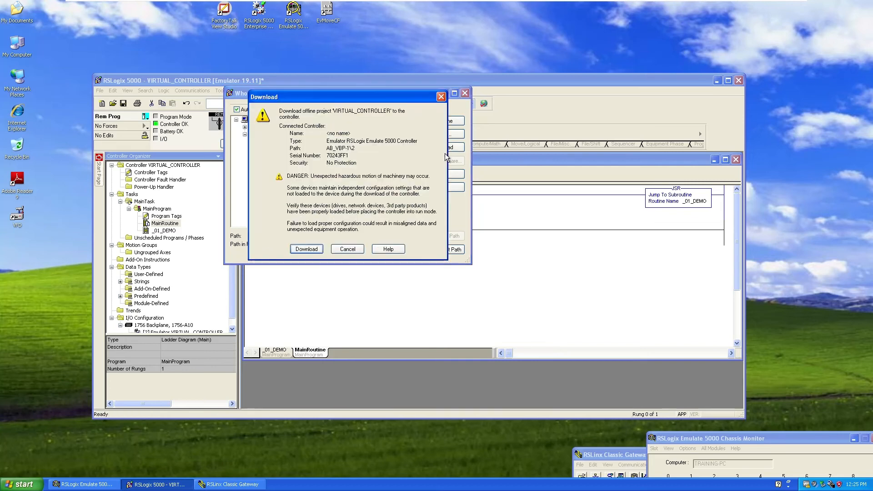
{"action": "left_click", "coordinate": [312, 253]}
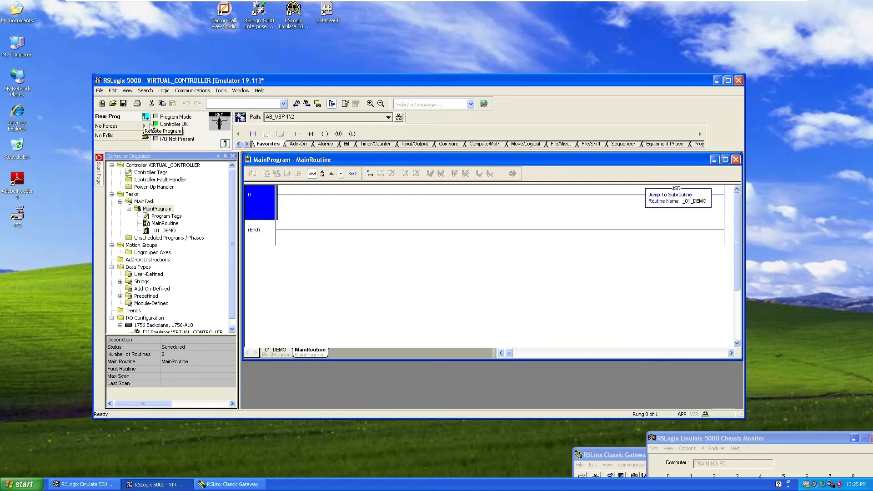
- Place the Chassis Monitor beside the project window and switch the controller to Remote Run mode
{"action": "left_click_drag", "start_coordinate": [617, 457], "coordinate": [819, 120]}
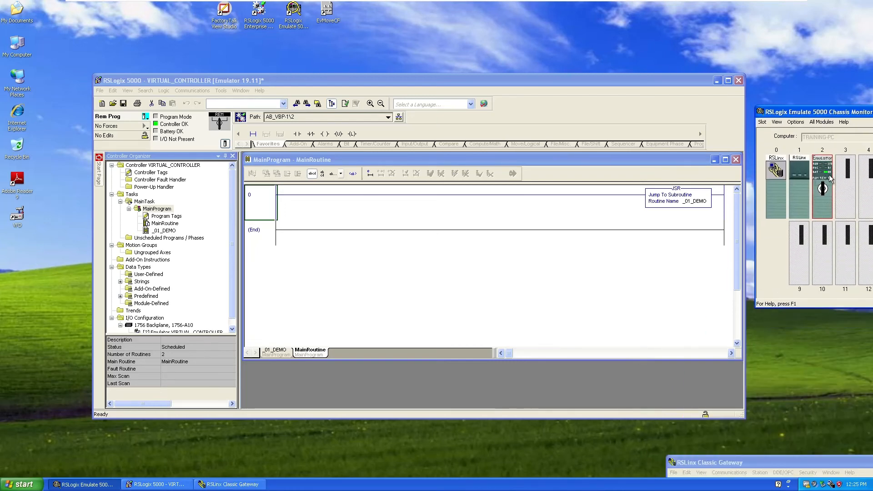
{"action": "left_click", "coordinate": [145, 116]}
{"action": "left_click", "coordinate": [181, 173]}
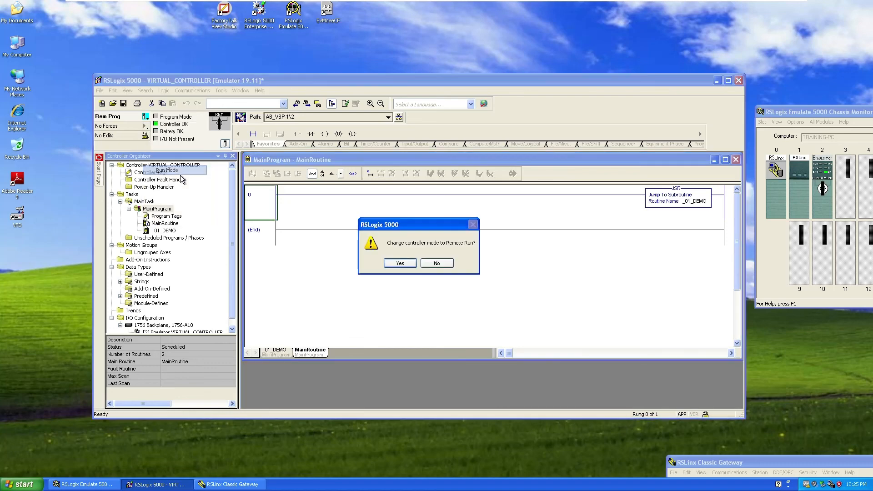
{"action": "left_click", "coordinate": [413, 267]}
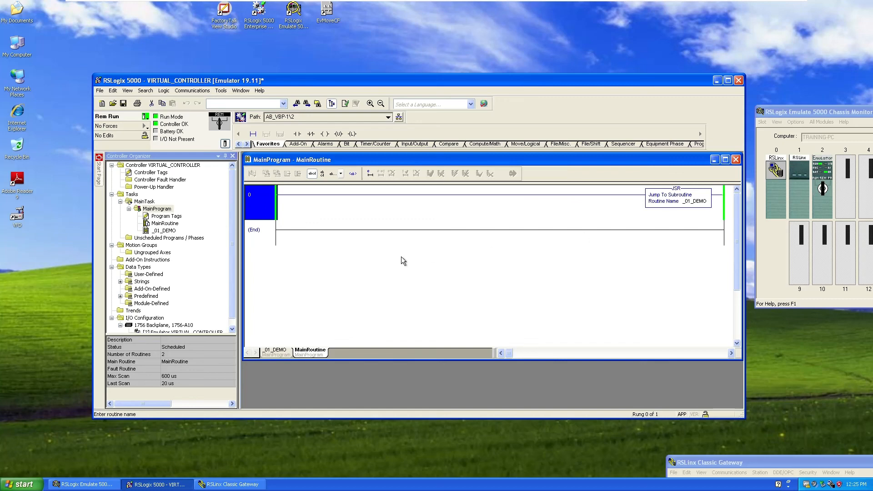
- Open the _01_DEMO routine and test its rung by toggling the INPUT.0 bit on and back off
{"action": "double_click", "coordinate": [163, 230]}
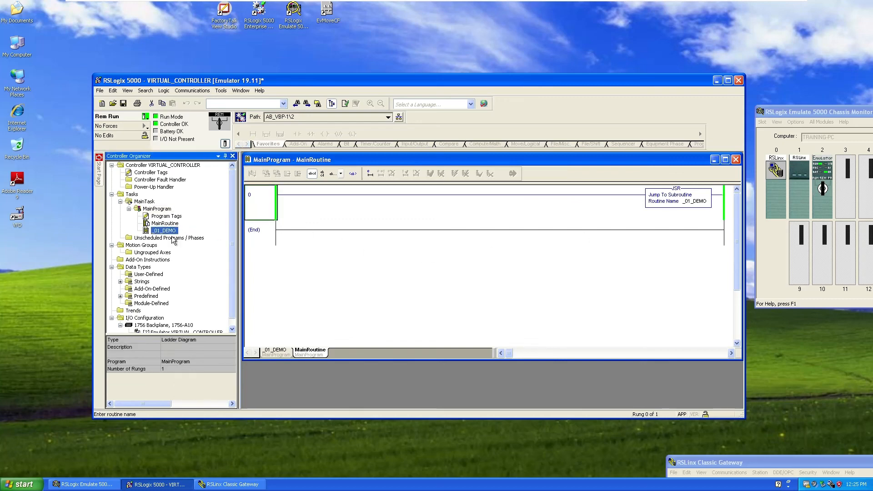
{"action": "left_click", "coordinate": [301, 199]}
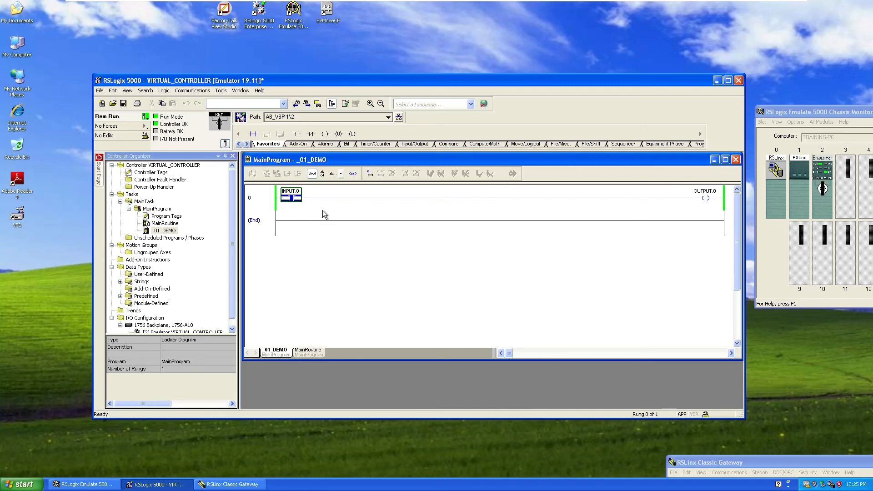
{"action": "right_click", "coordinate": [291, 194]}
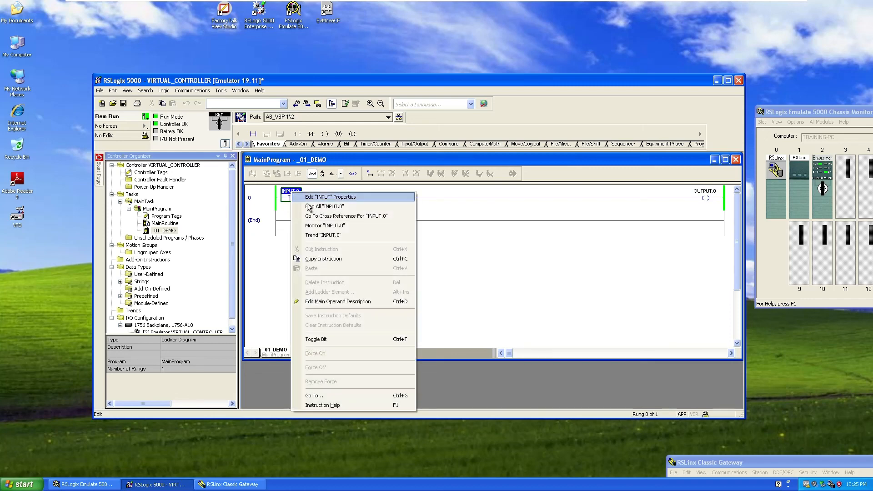
{"action": "left_click", "coordinate": [347, 340]}
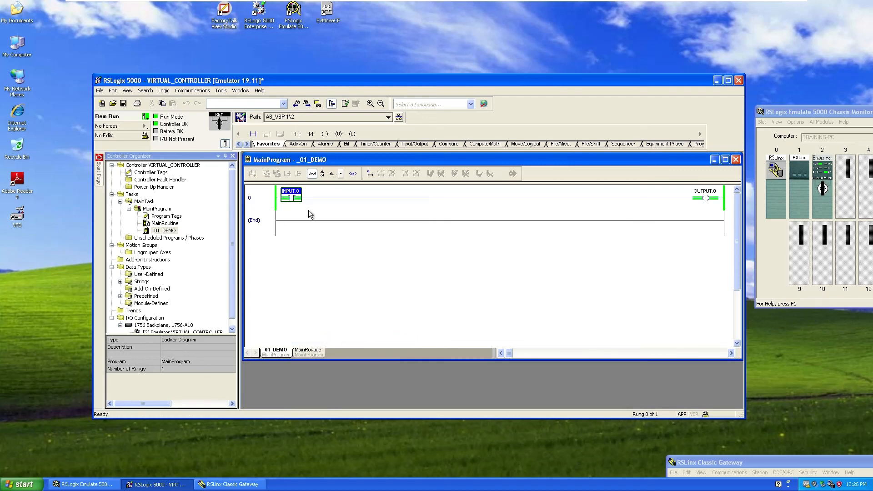
{"action": "right_click", "coordinate": [300, 200]}
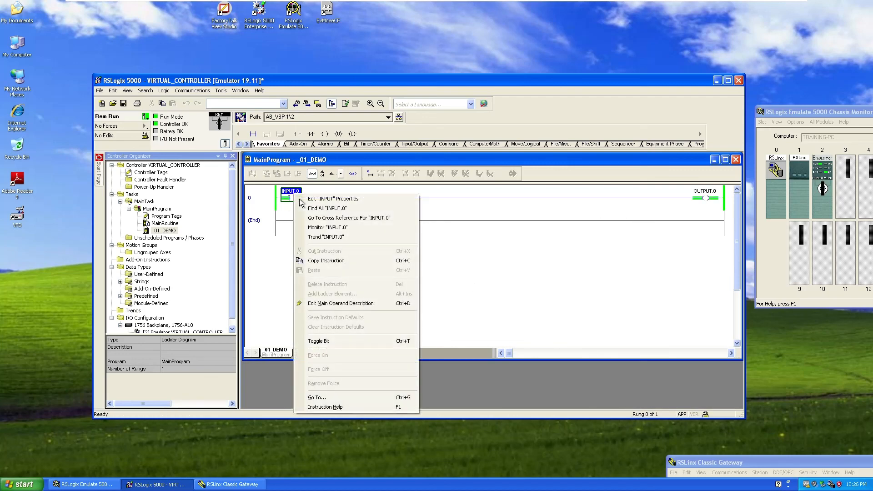
{"action": "left_click", "coordinate": [323, 341]}
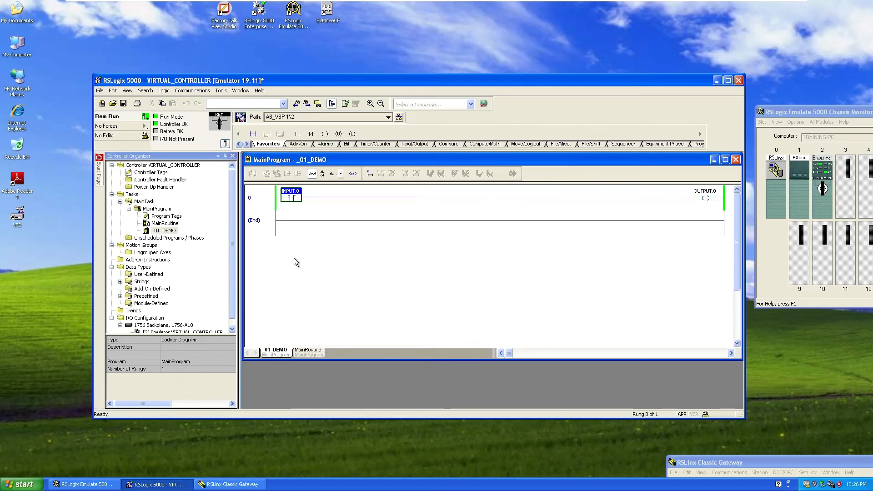